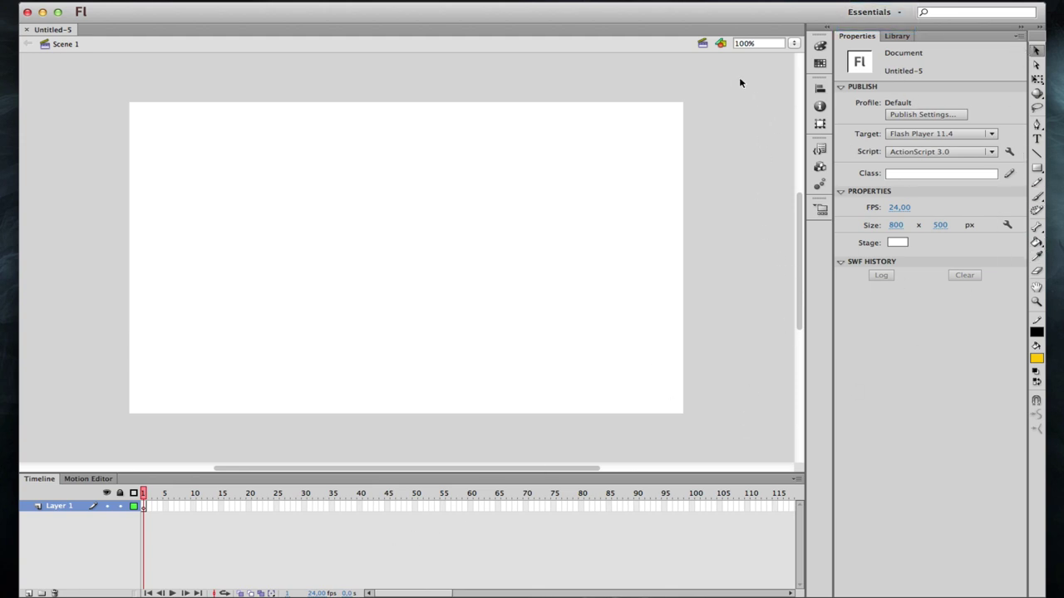
Change the fill colour from yellow to a muted olive, #8A7B41
click(823, 47)
drag(695, 126, 703, 122)
click(779, 37)
Preview the Animator workspace layout, followed by the Classic layout
click(898, 13)
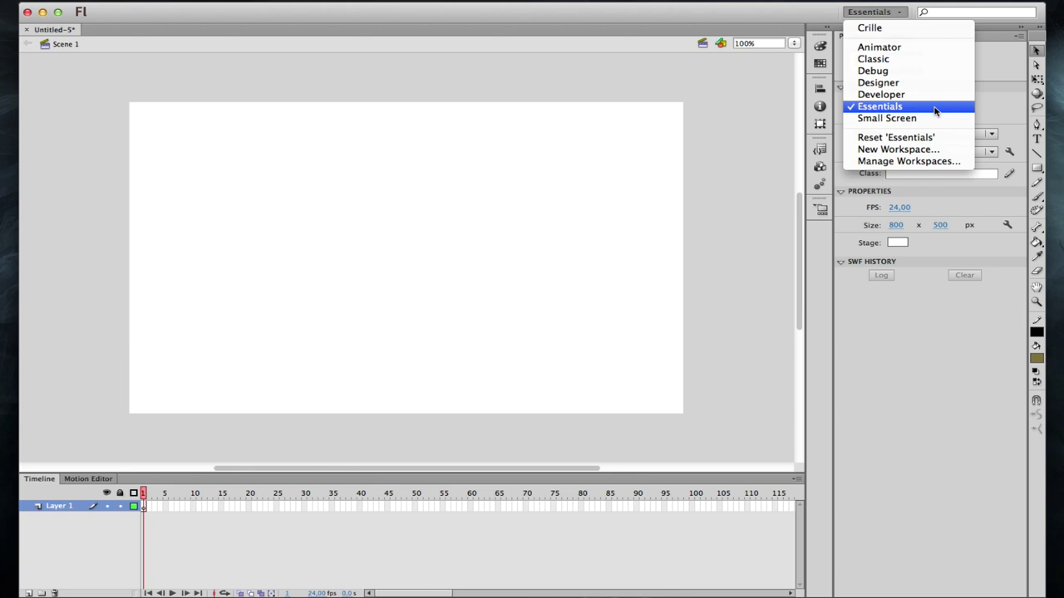
click(915, 49)
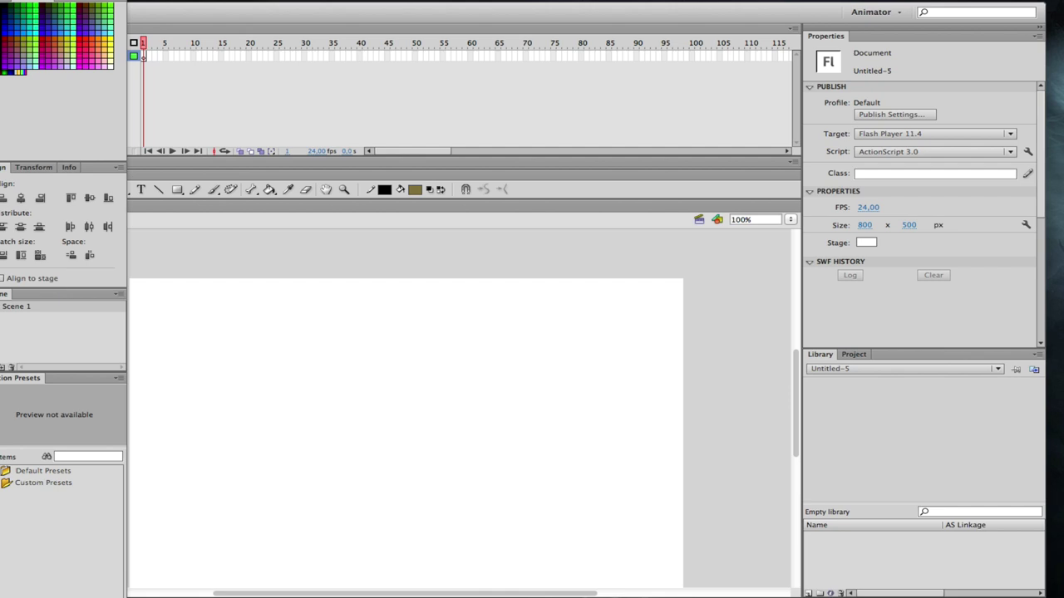
click(899, 13)
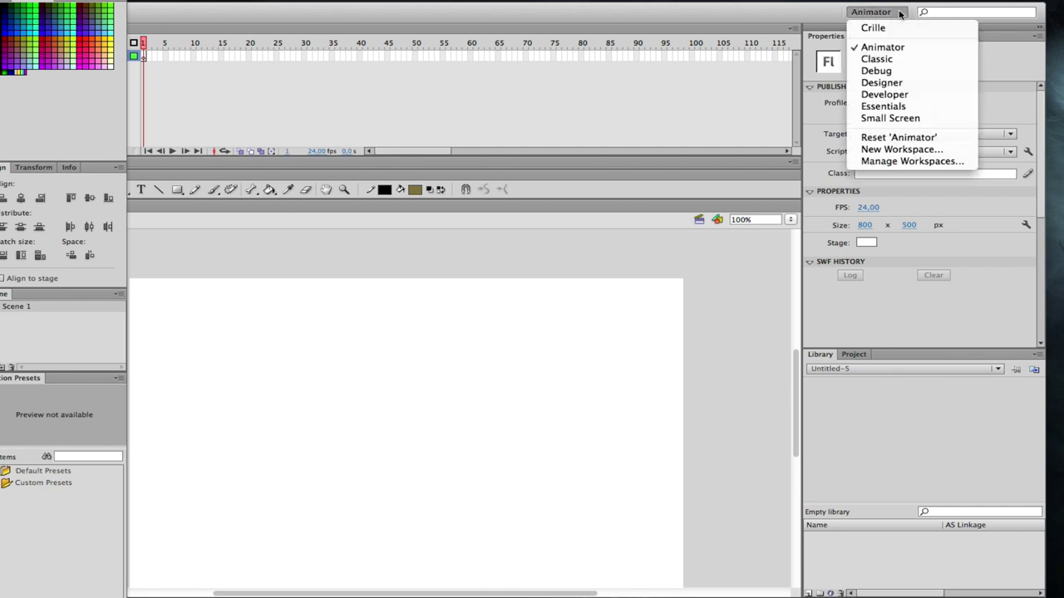
click(908, 59)
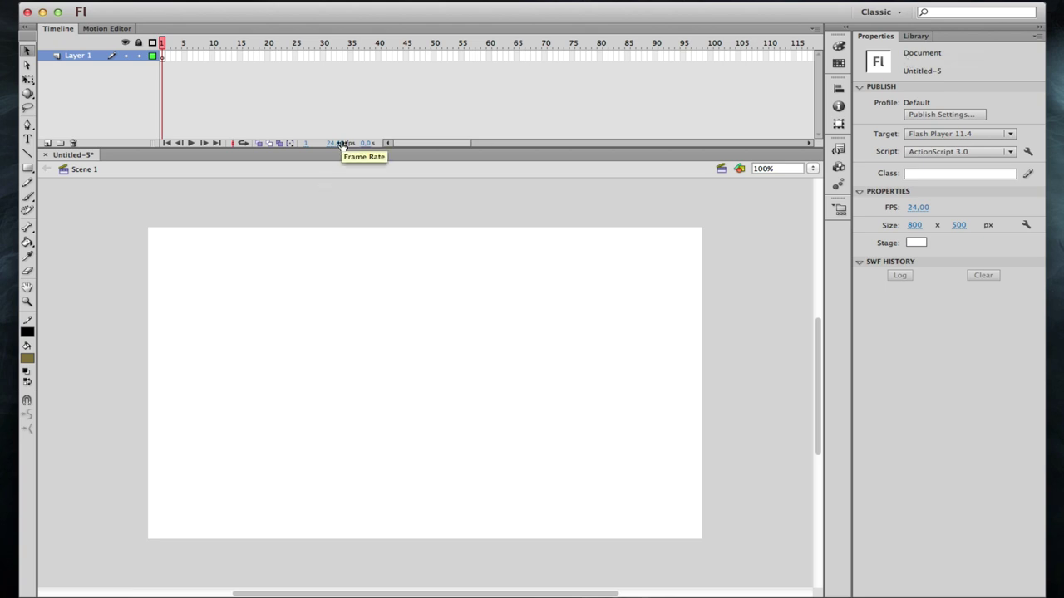
Preview the Designer workspace with the stage fitted to the window, and return to the Essentials workspace
click(895, 13)
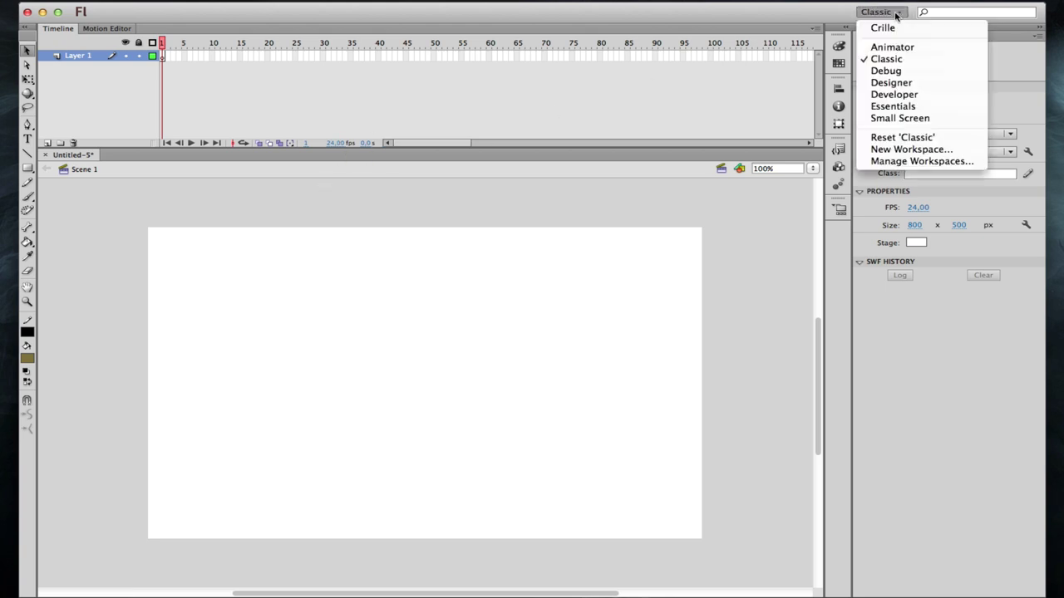
click(911, 83)
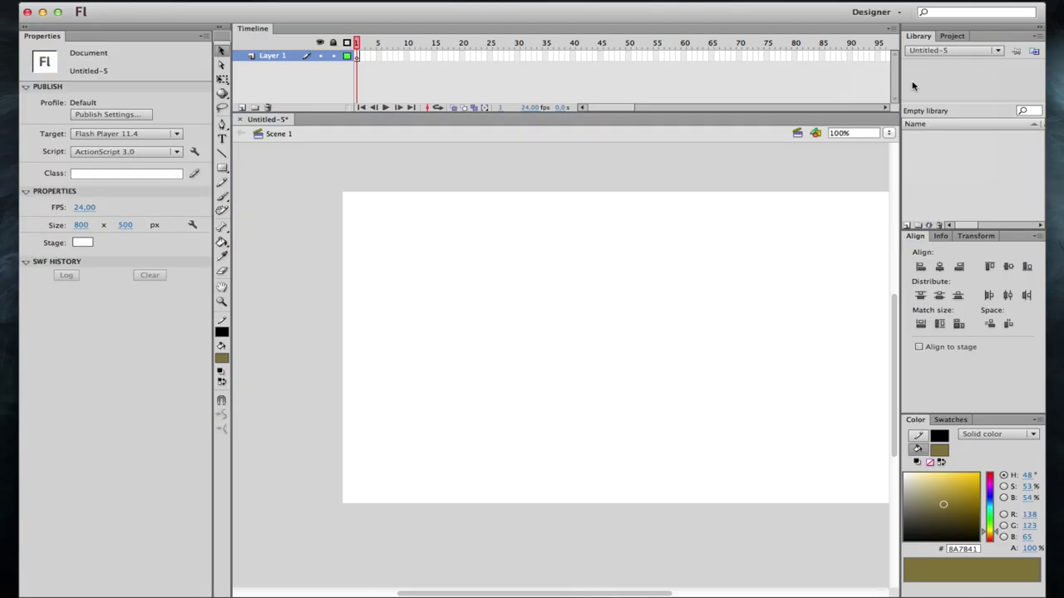
key(super+2)
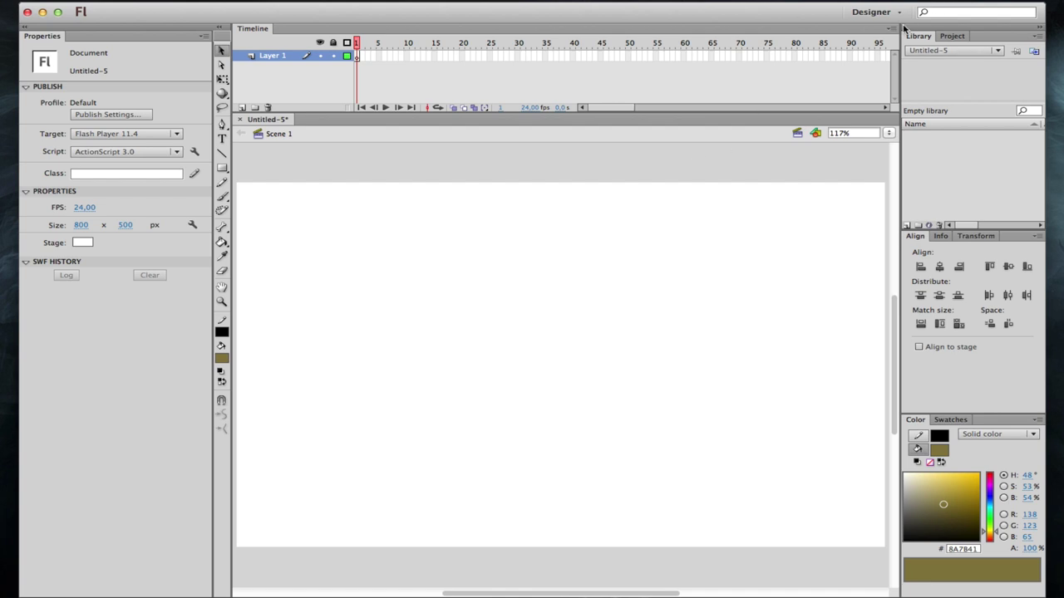
click(873, 12)
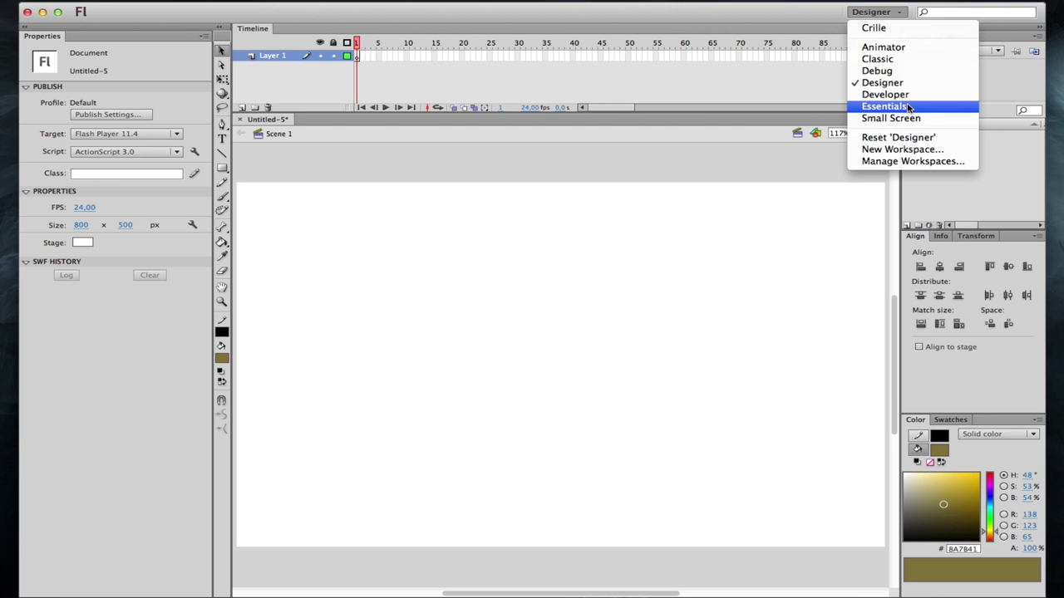
click(629, 98)
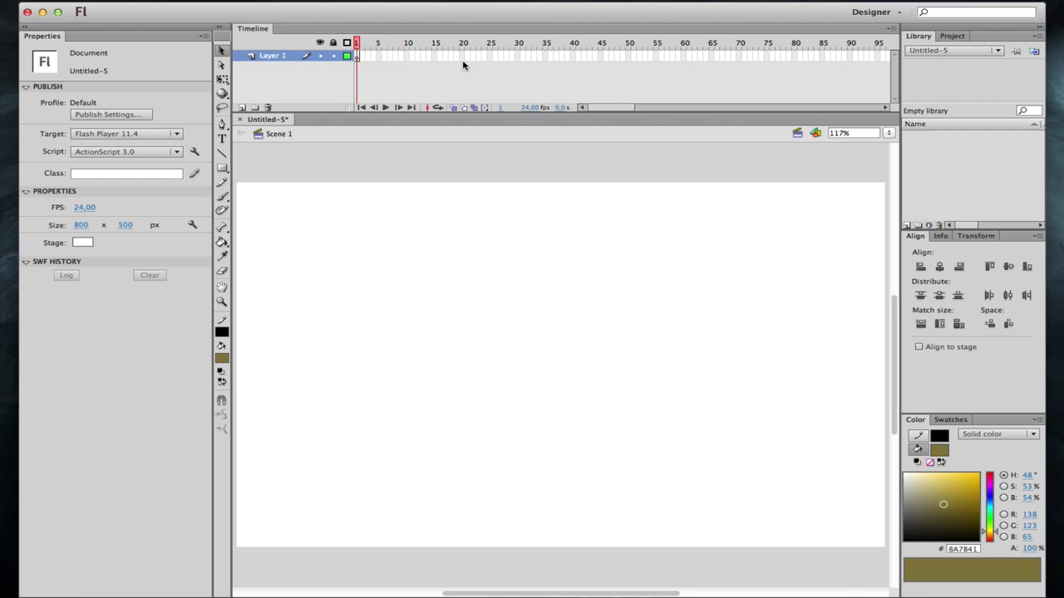
click(902, 15)
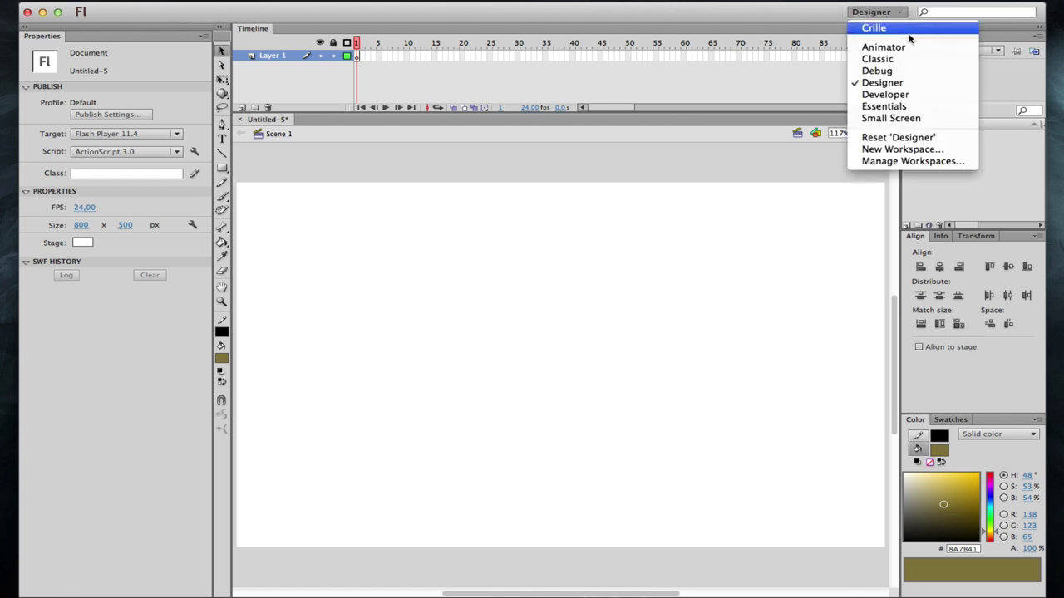
click(901, 108)
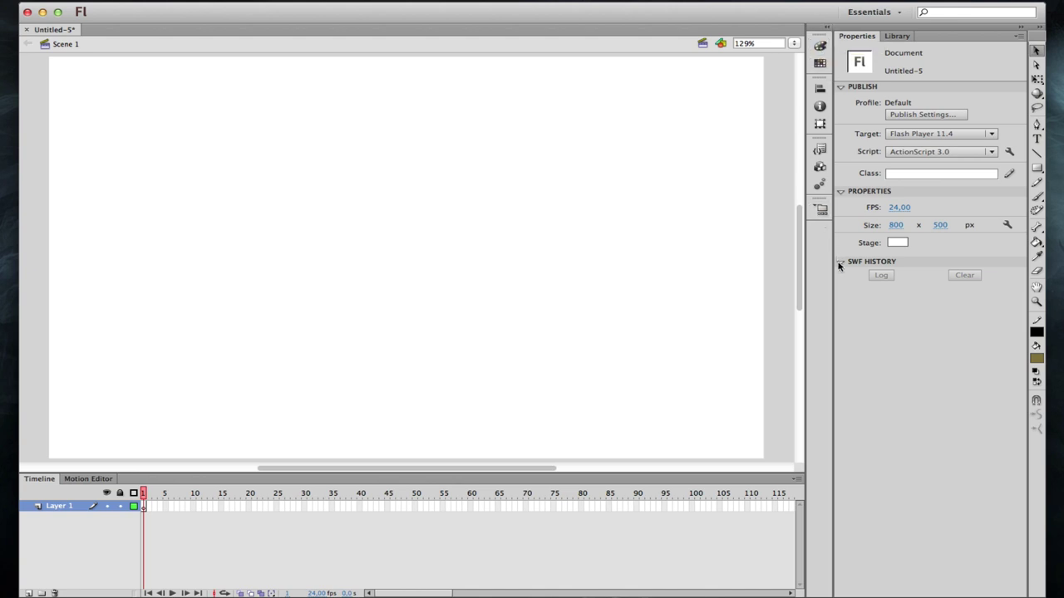
Expand the collapsed panel dock to examine the Align, Info and Transform panels, and collapse it again
click(829, 30)
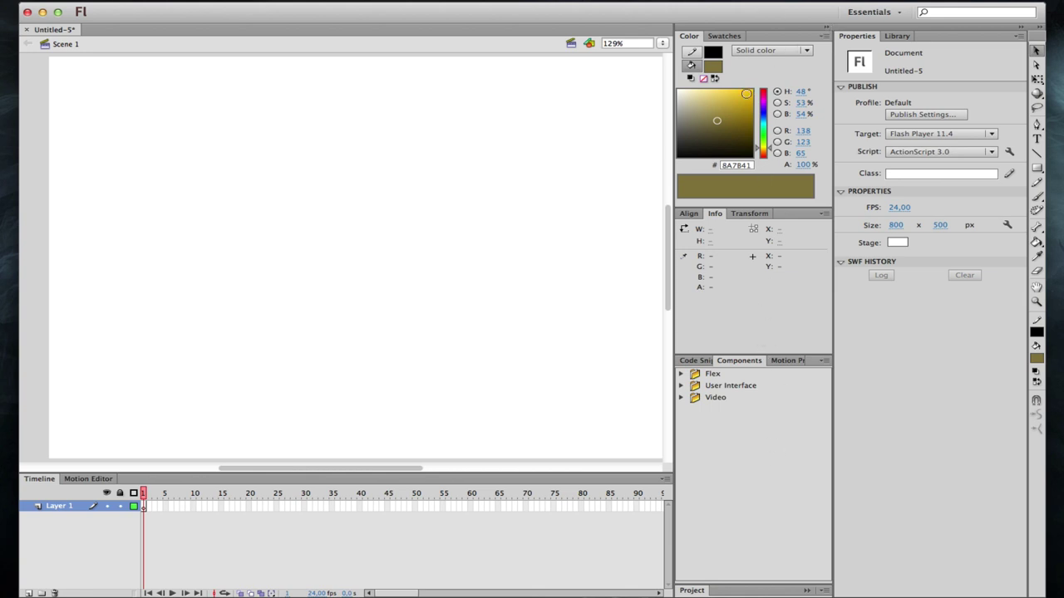
click(689, 213)
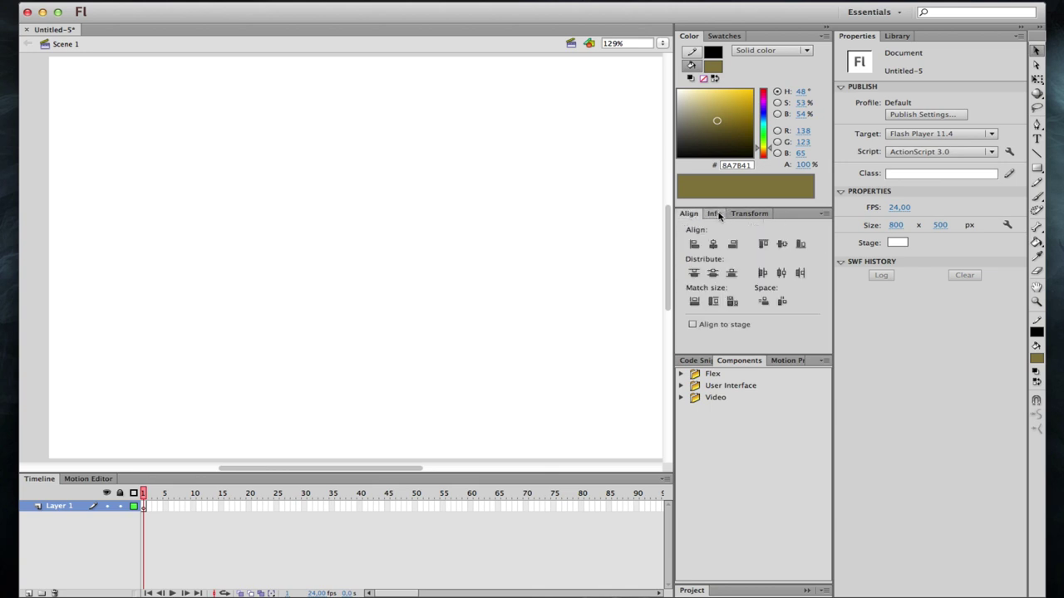
click(717, 214)
click(749, 213)
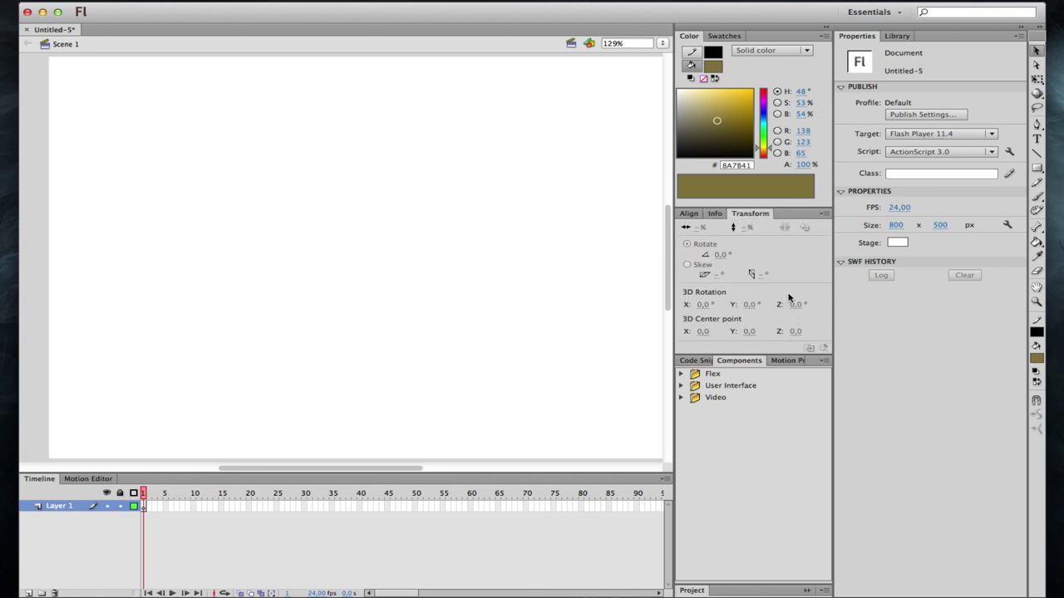
click(830, 30)
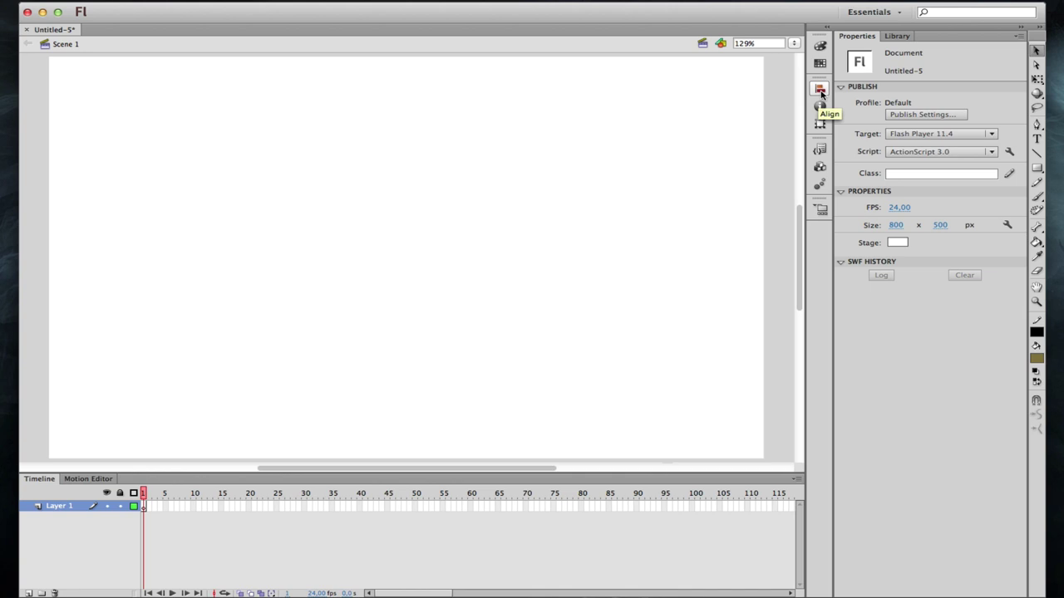
Detach the Align panel from the icon dock, expand it, and dock it beneath the Properties panel
drag(821, 93, 713, 127)
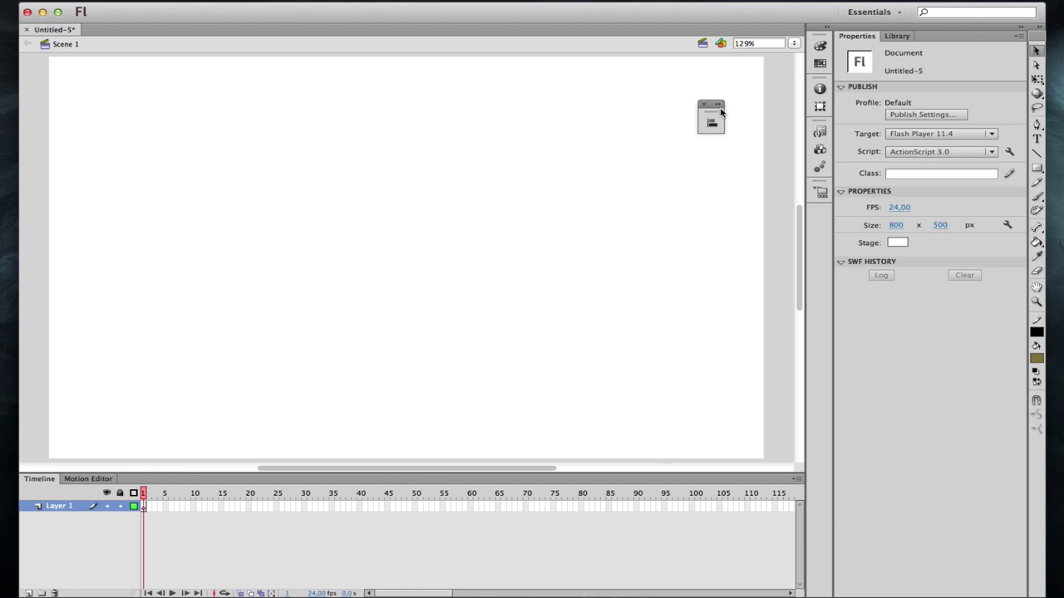
click(720, 110)
drag(743, 108, 677, 100)
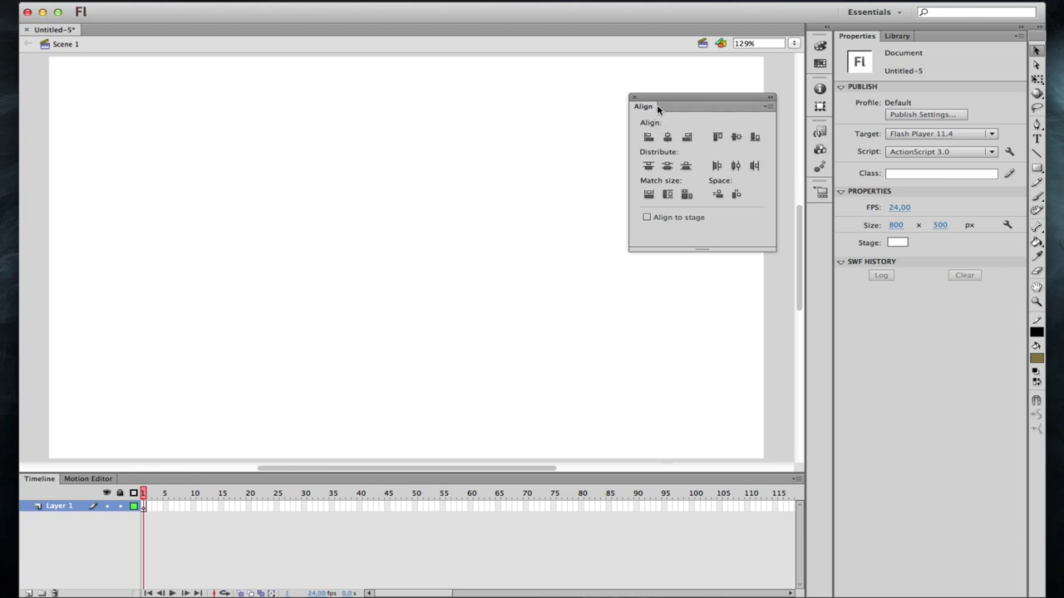
drag(660, 108, 887, 585)
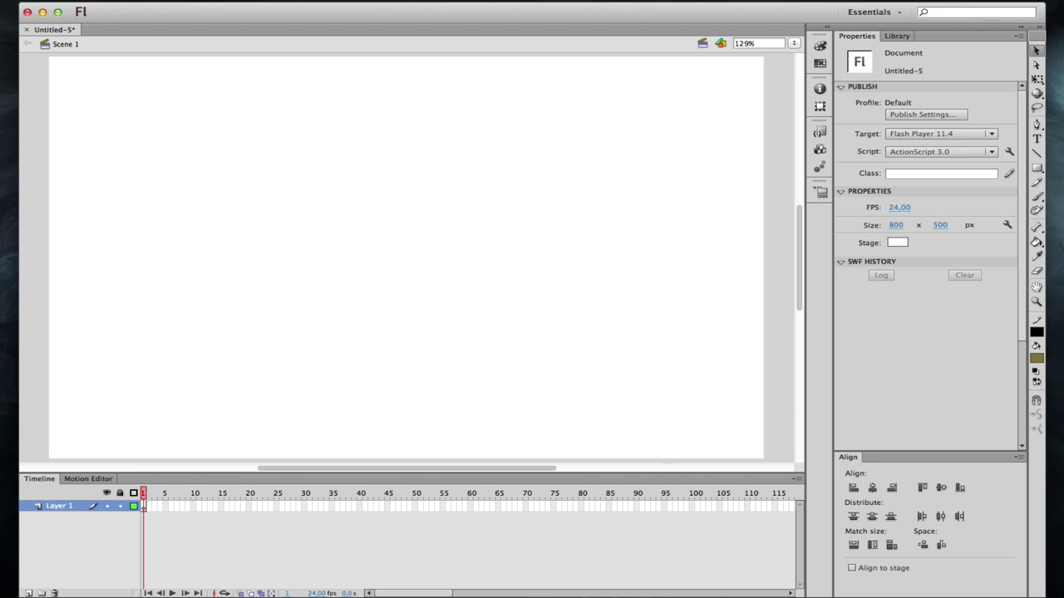
Show the Toolkit for CreateJS panel and dock it as an icon beneath the Project icon
click(407, 0)
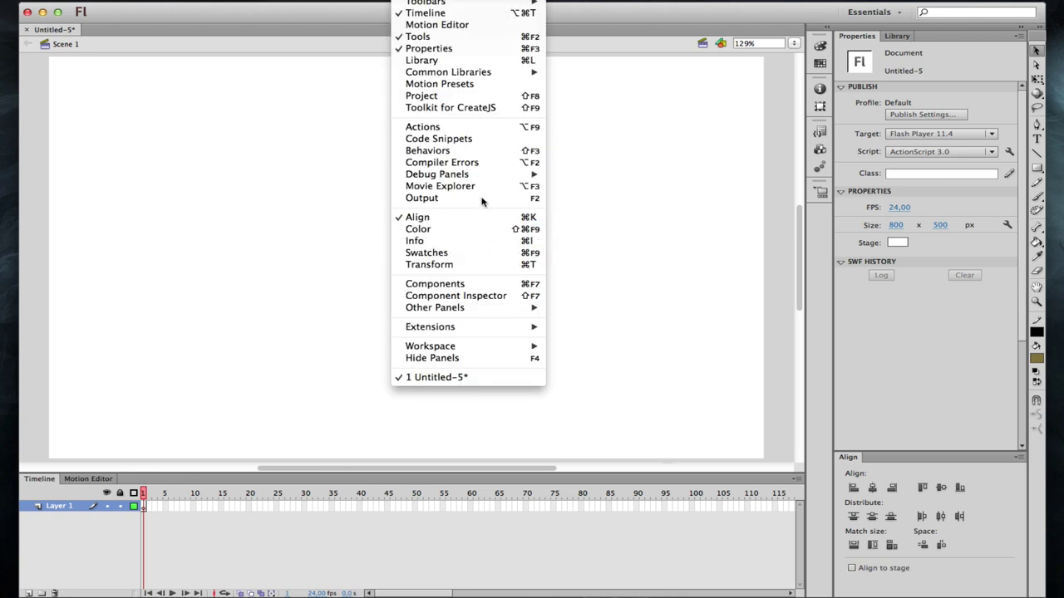
click(450, 108)
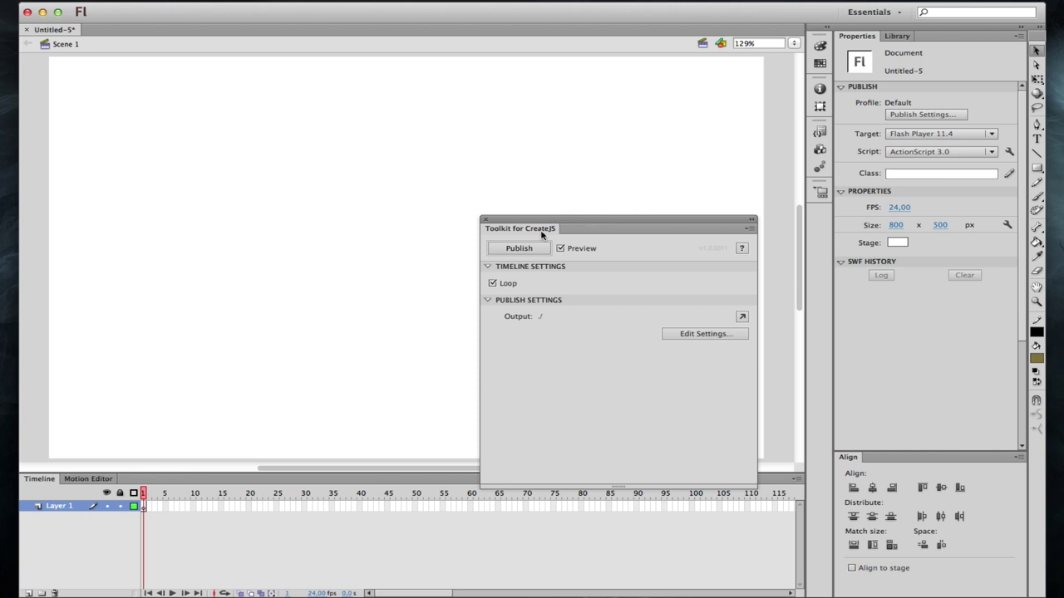
drag(537, 230, 821, 220)
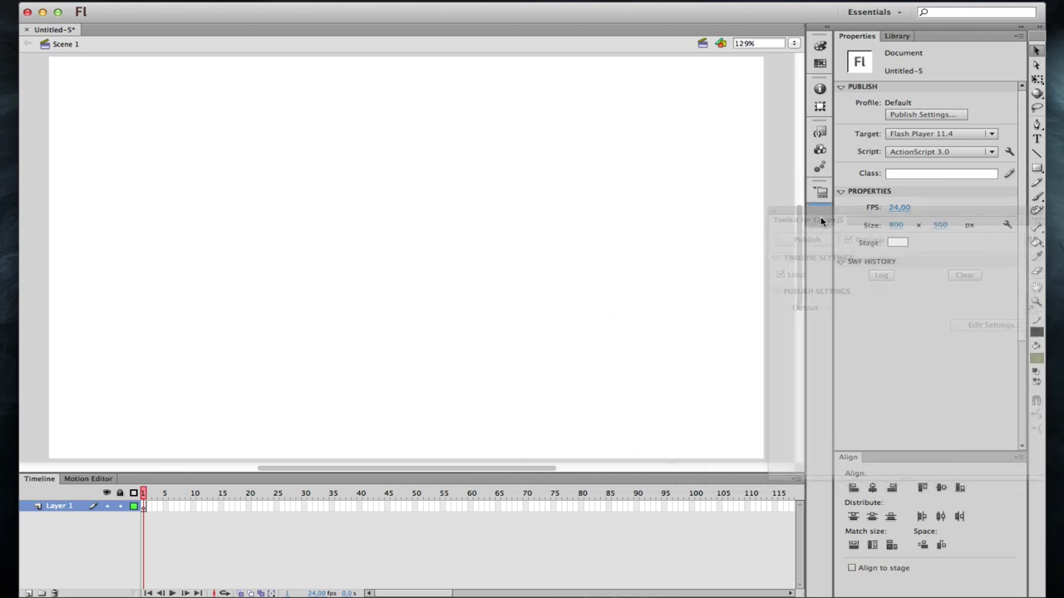
drag(821, 221, 821, 220)
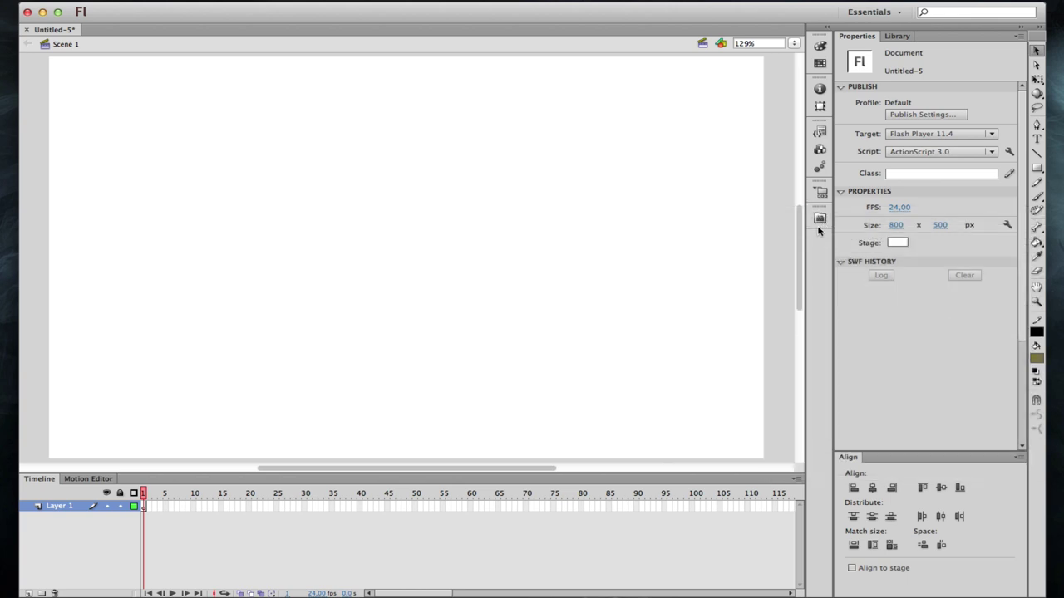
Check the Toolkit for CreateJS panel in the icon dock, and move it between the Properties and Align panels
click(819, 220)
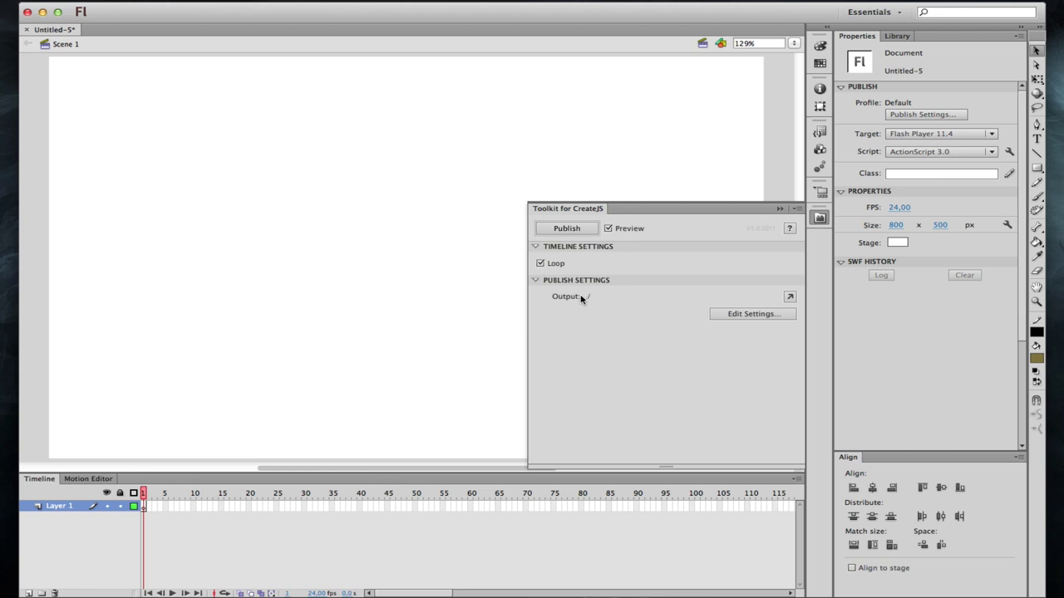
click(780, 209)
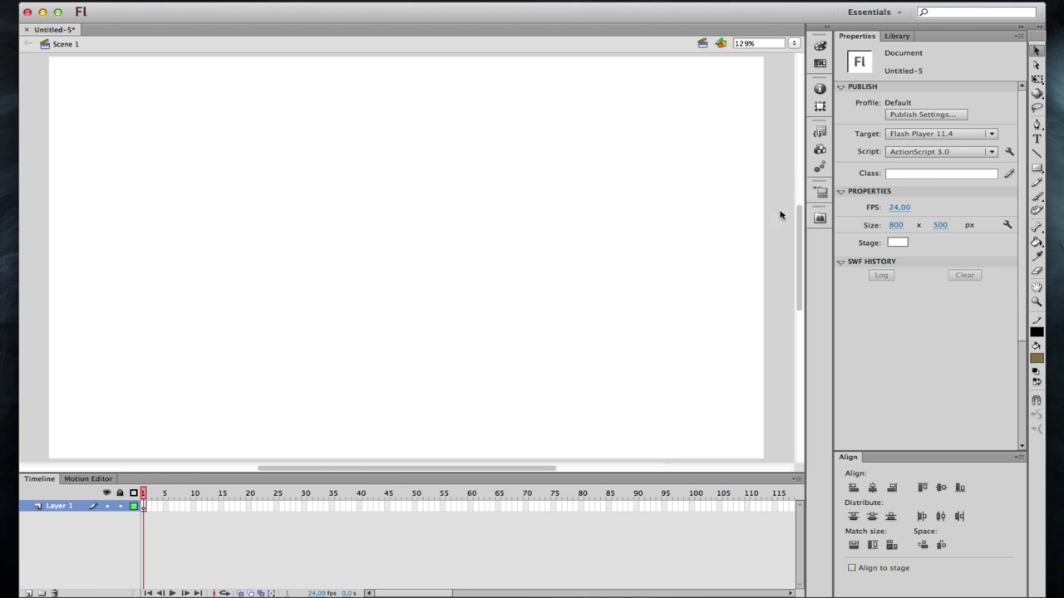
click(827, 30)
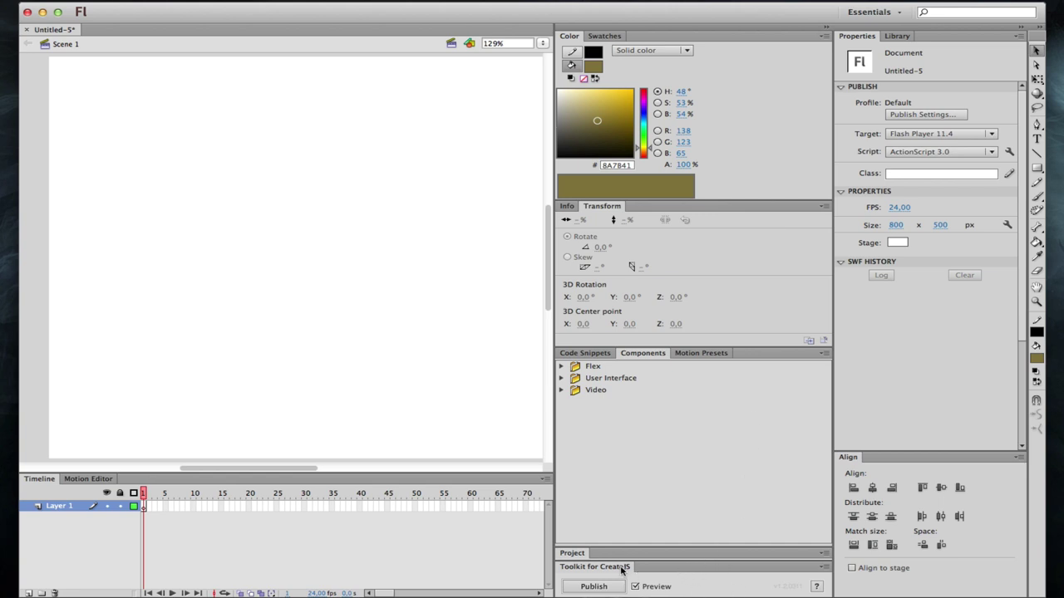
click(827, 28)
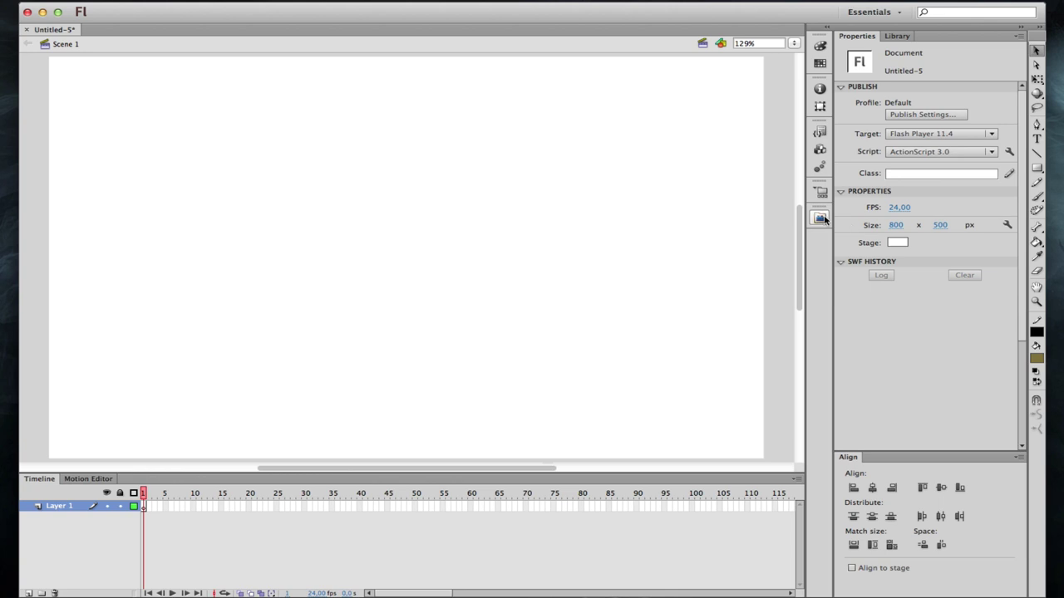
drag(824, 218, 927, 443)
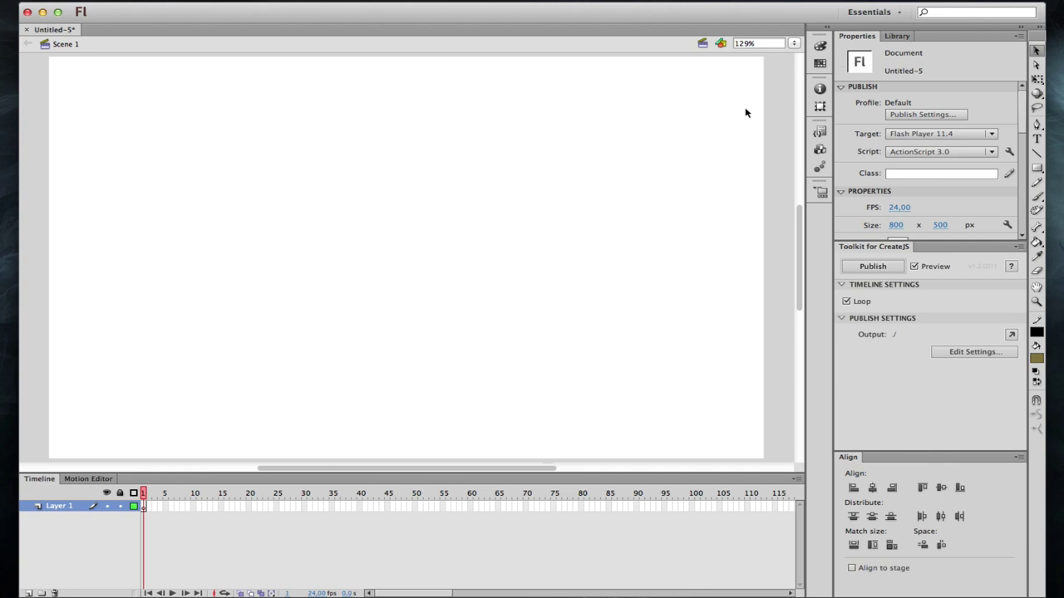
Switch to the Designer workspace and dock its Align panel beneath the Properties panel
click(901, 12)
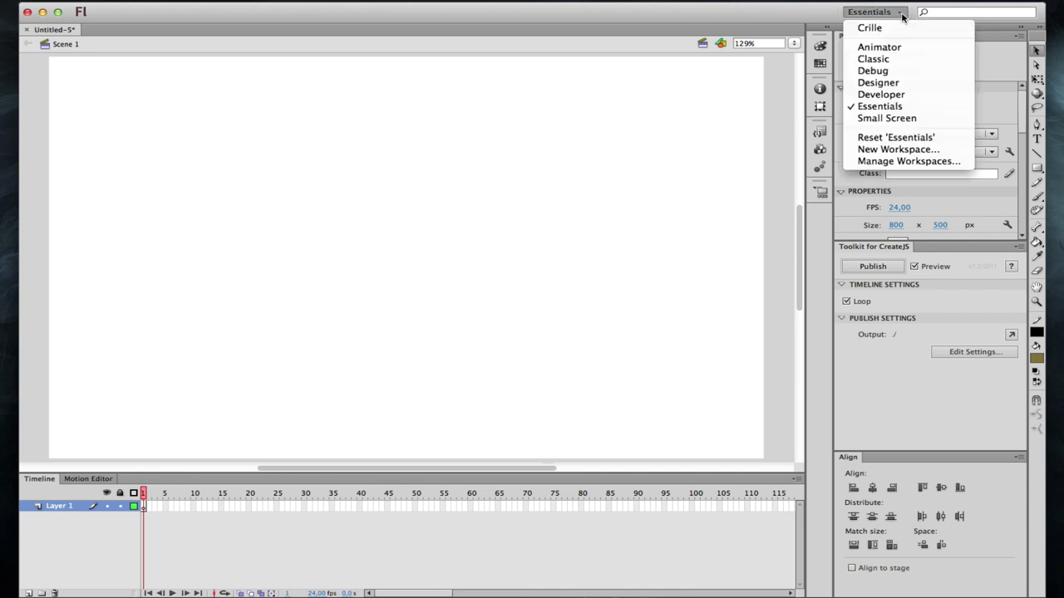
click(880, 83)
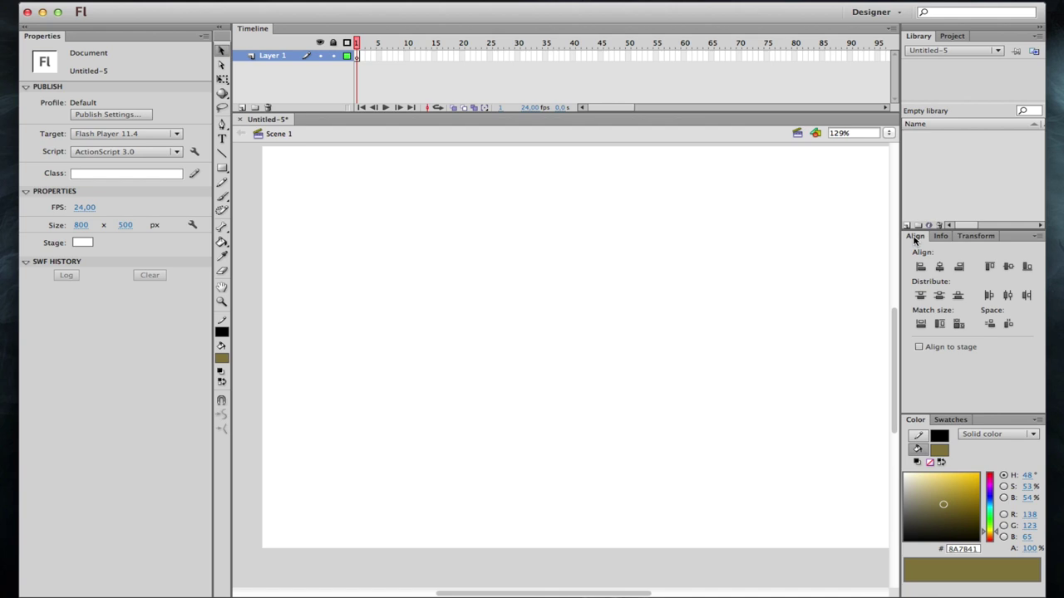
drag(915, 238, 63, 589)
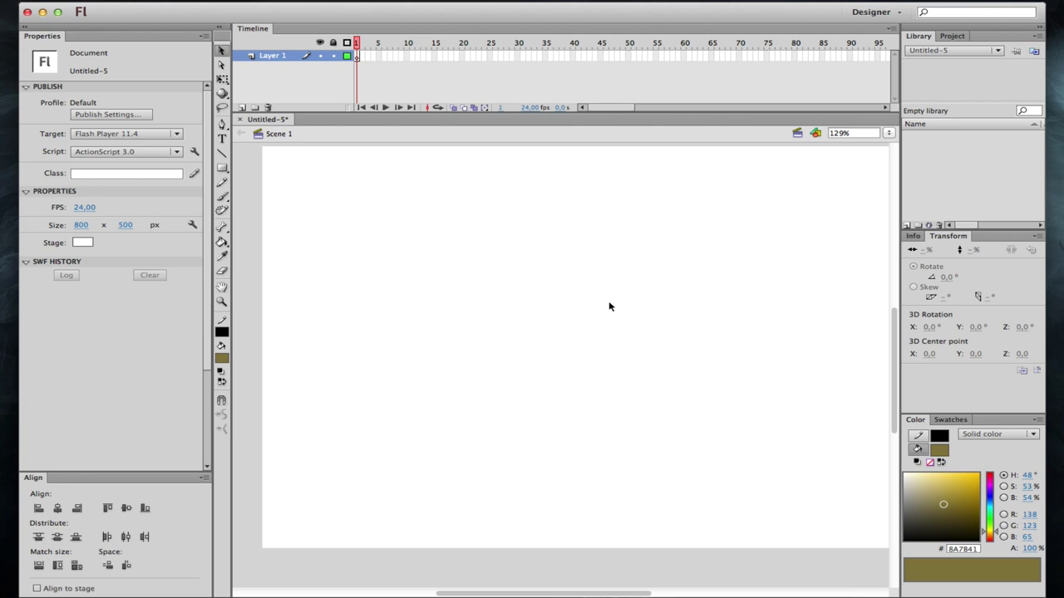
click(411, 0)
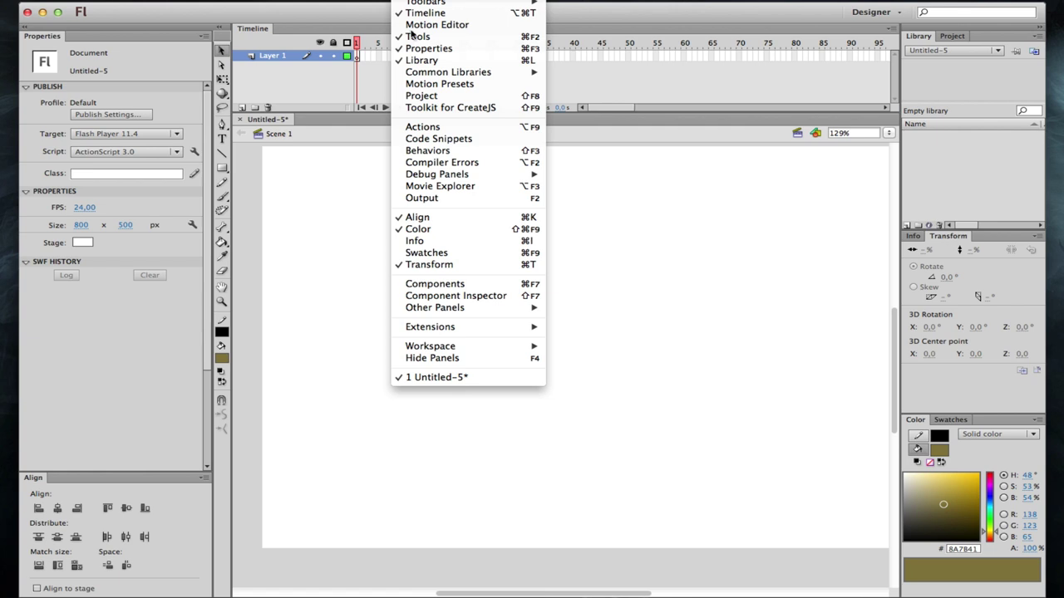
click(612, 310)
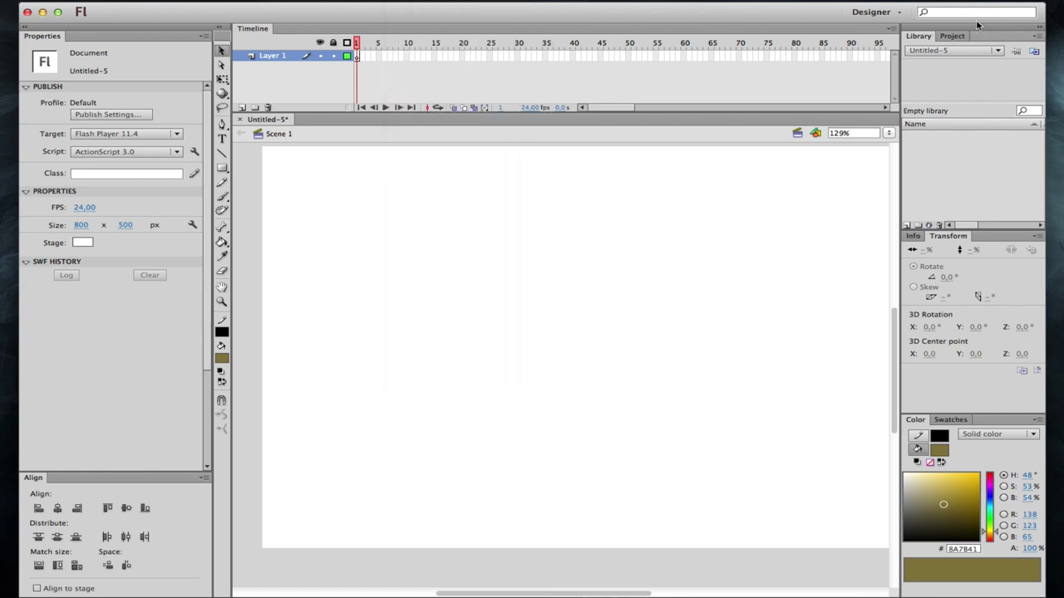
Save the current panel layout as a new workspace named Min Nya
click(904, 13)
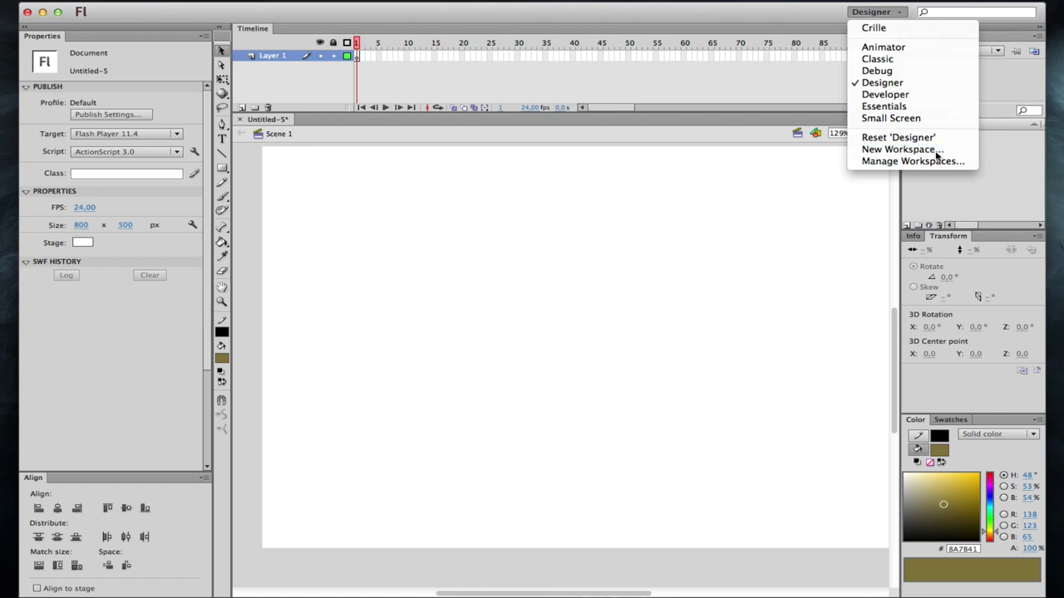
click(898, 150)
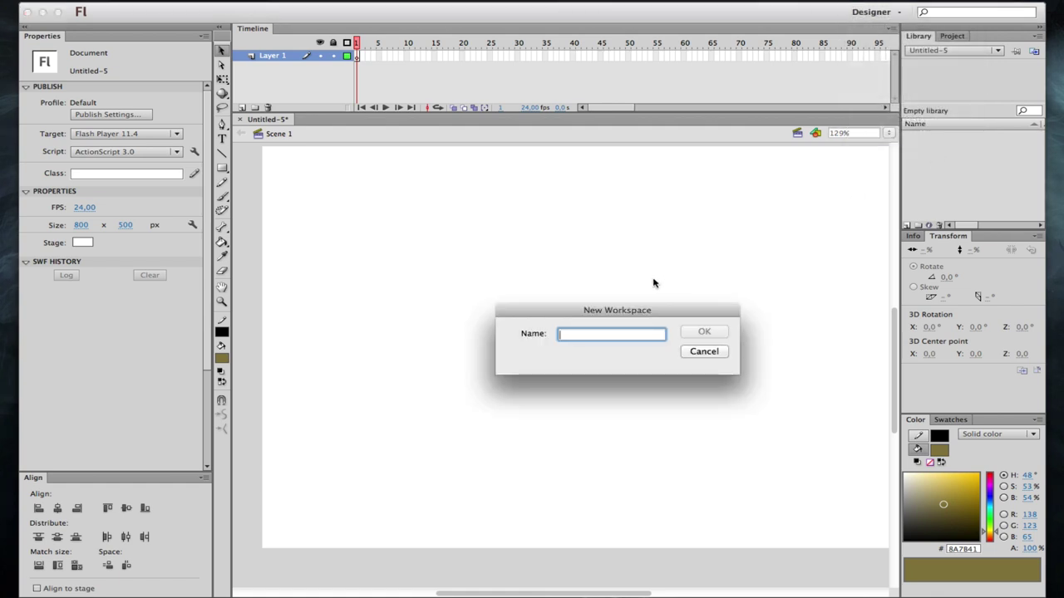
text(Min Nya)
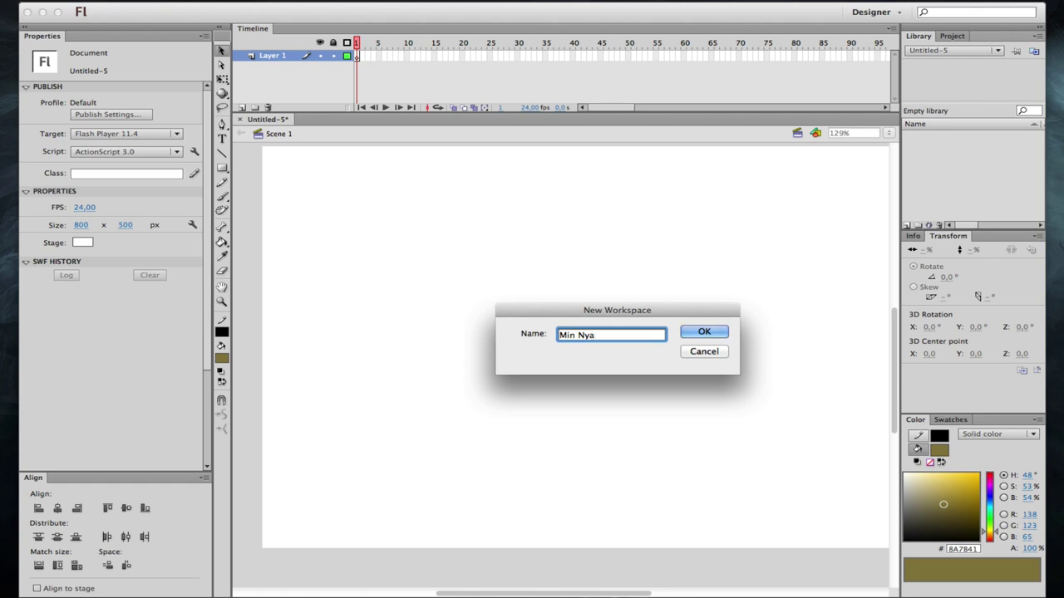
click(703, 333)
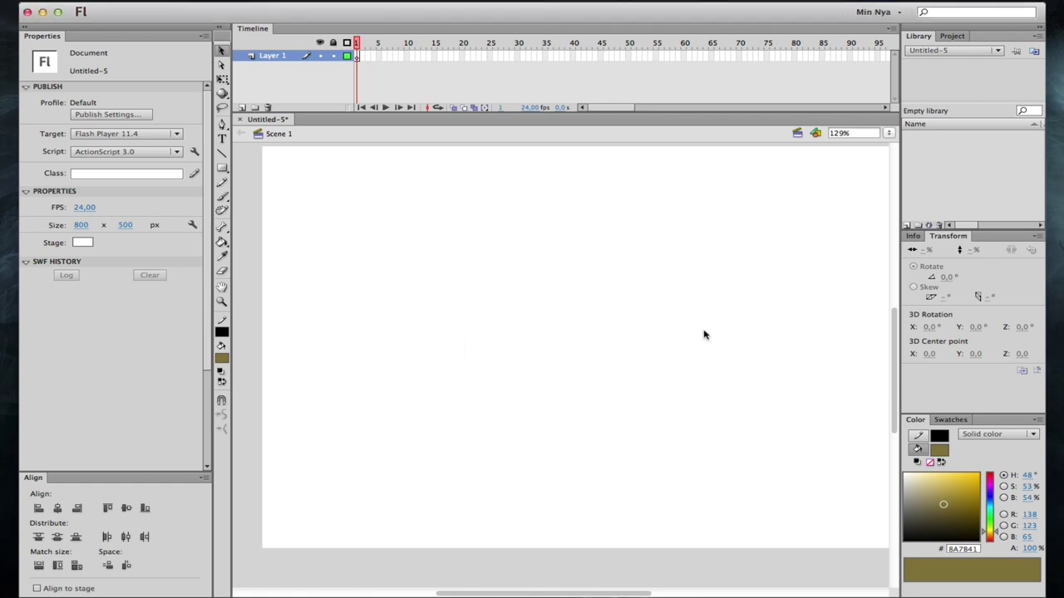
Switch to the Developer workspace and return to the saved Min Nya workspace
click(901, 14)
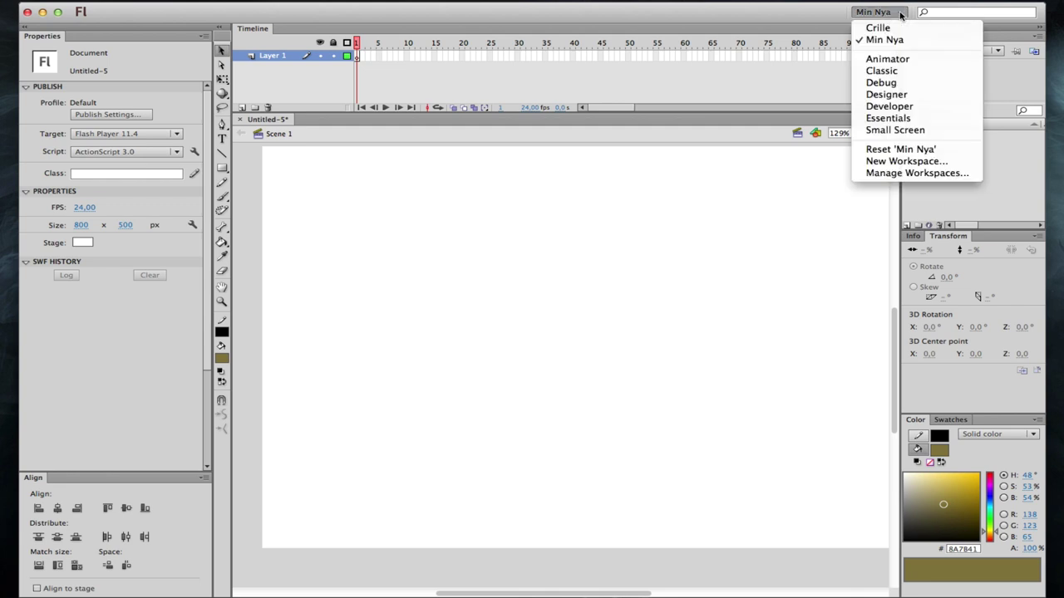
click(907, 109)
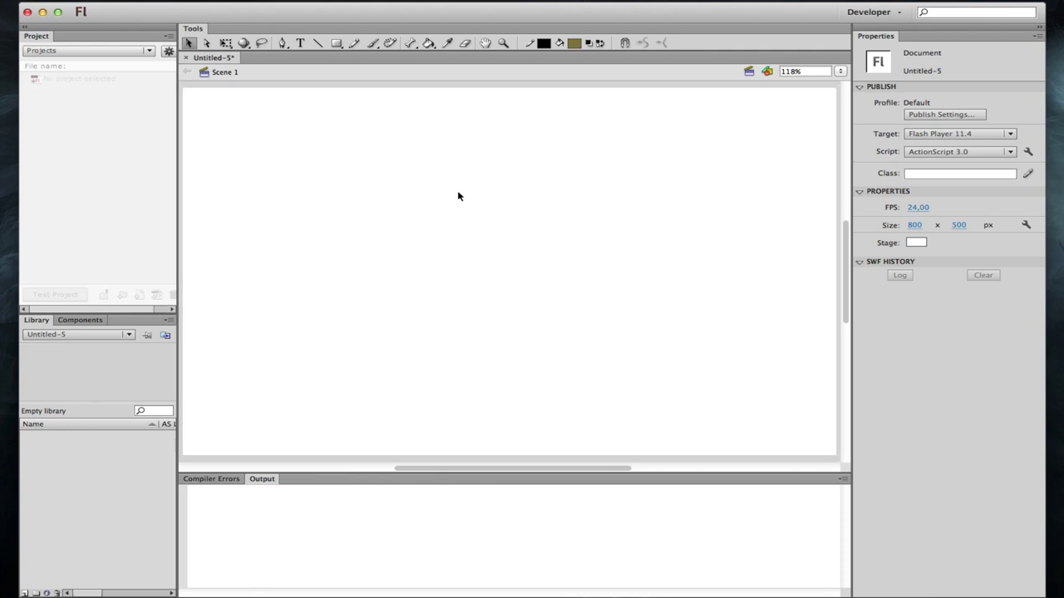
click(900, 12)
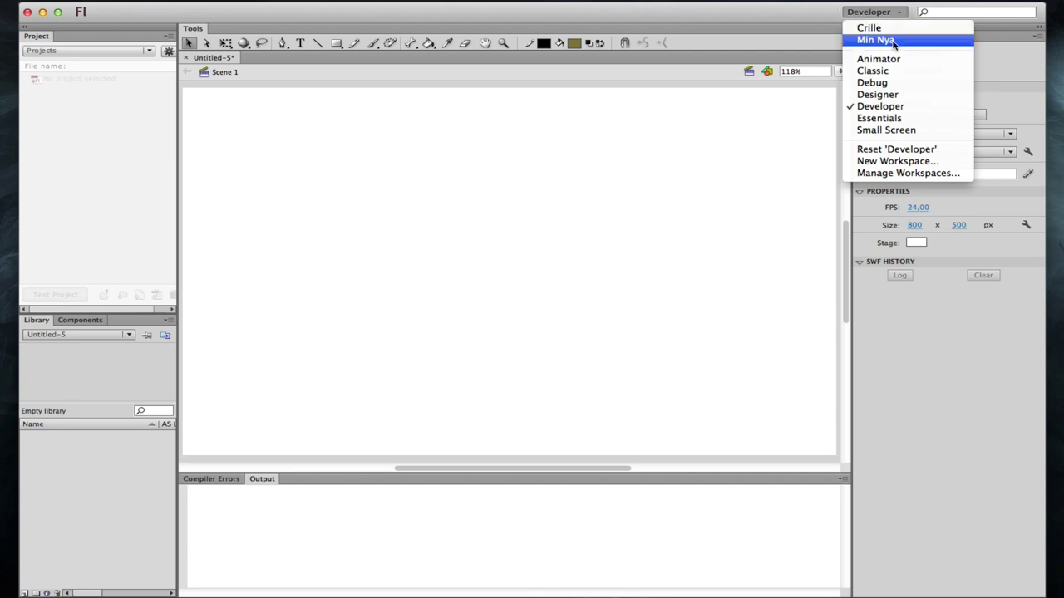
click(875, 40)
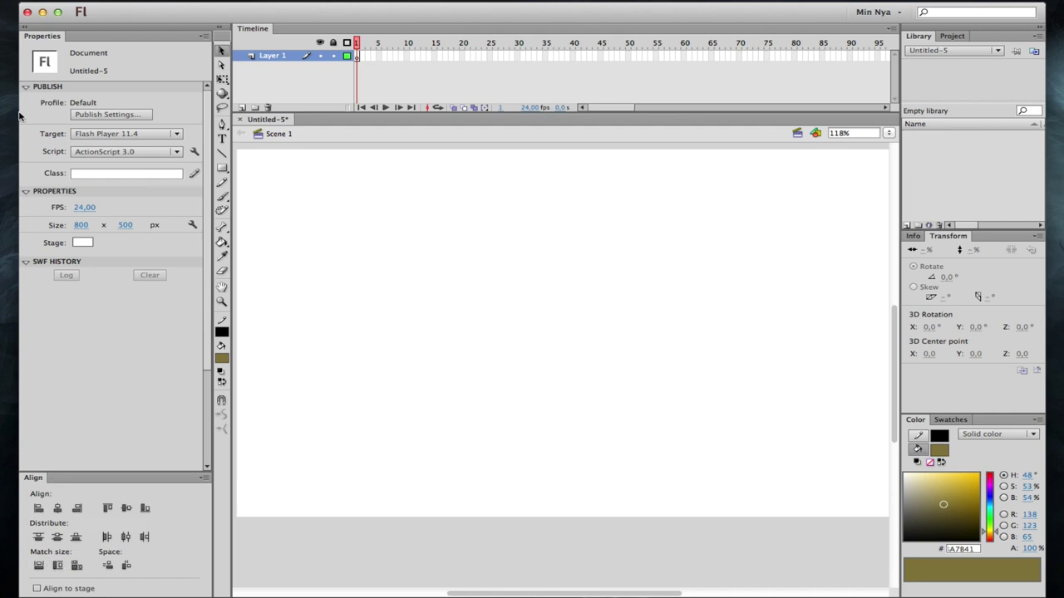
Collapse the Properties and Align panels to icons, and dock Swatches as a separate panel beneath Color
click(26, 30)
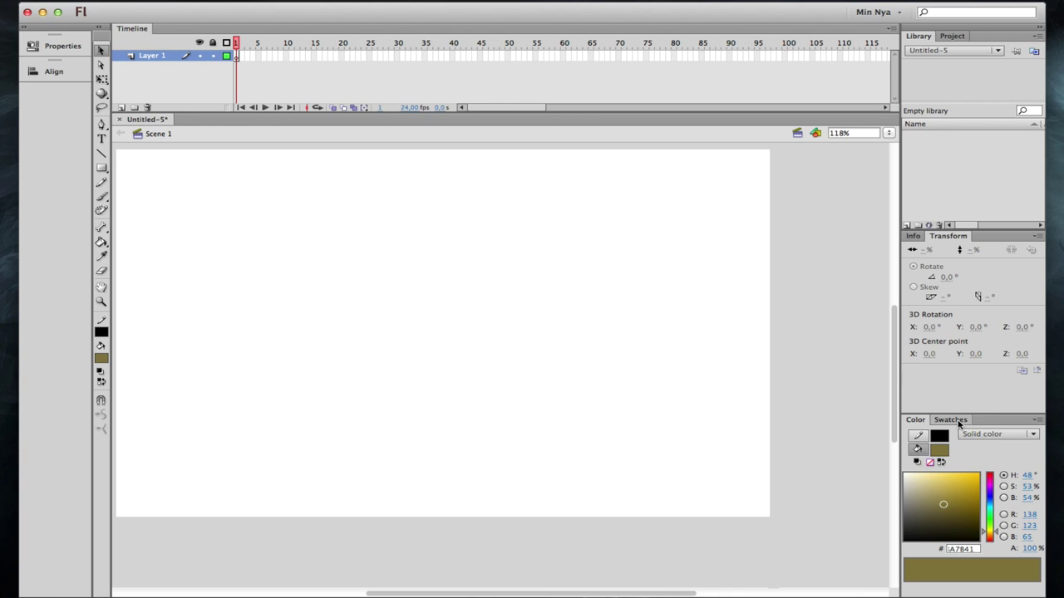
drag(959, 422, 964, 590)
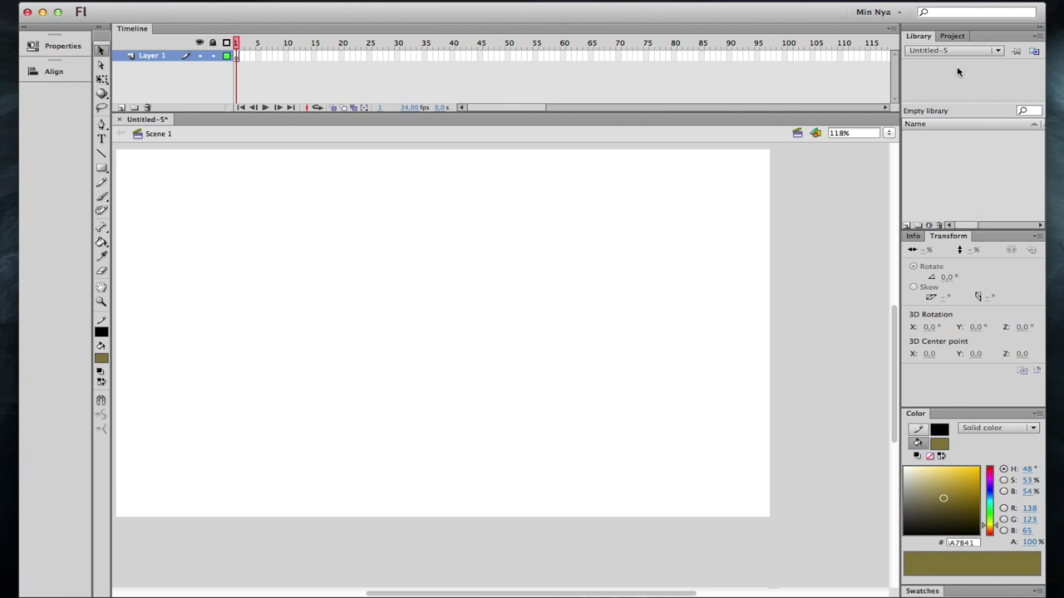
Close the Library and Project panel group, and shorten the Info and Transform group so Color sits directly below its controls
click(1036, 38)
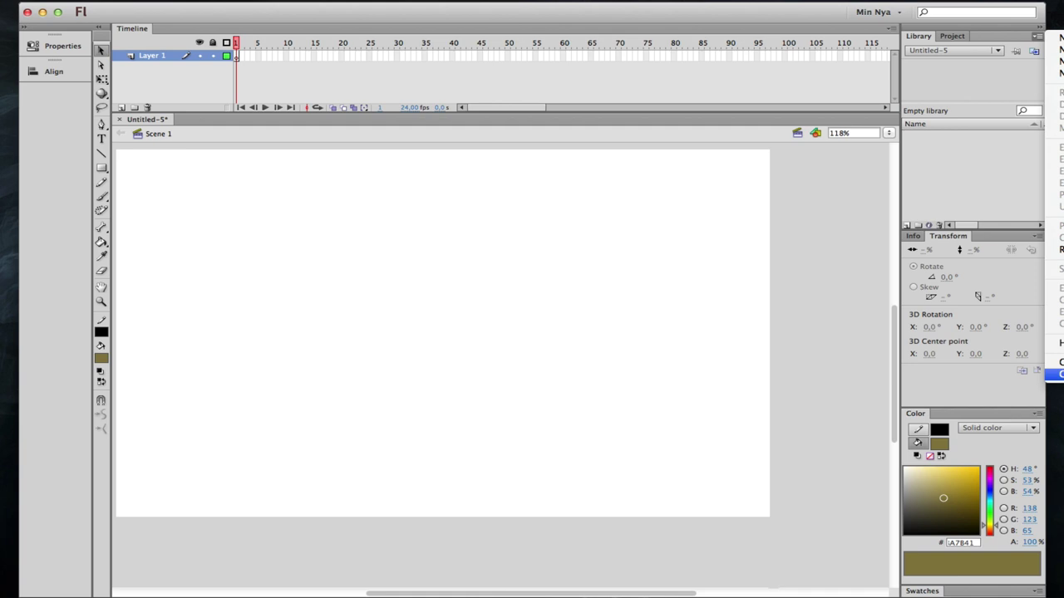
click(1054, 375)
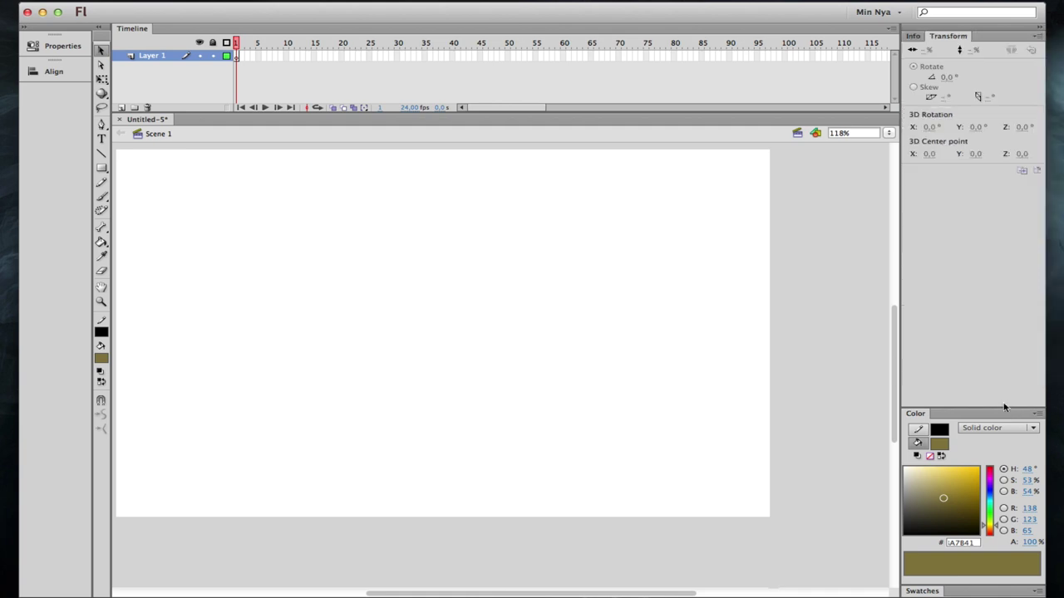
drag(1003, 407, 970, 177)
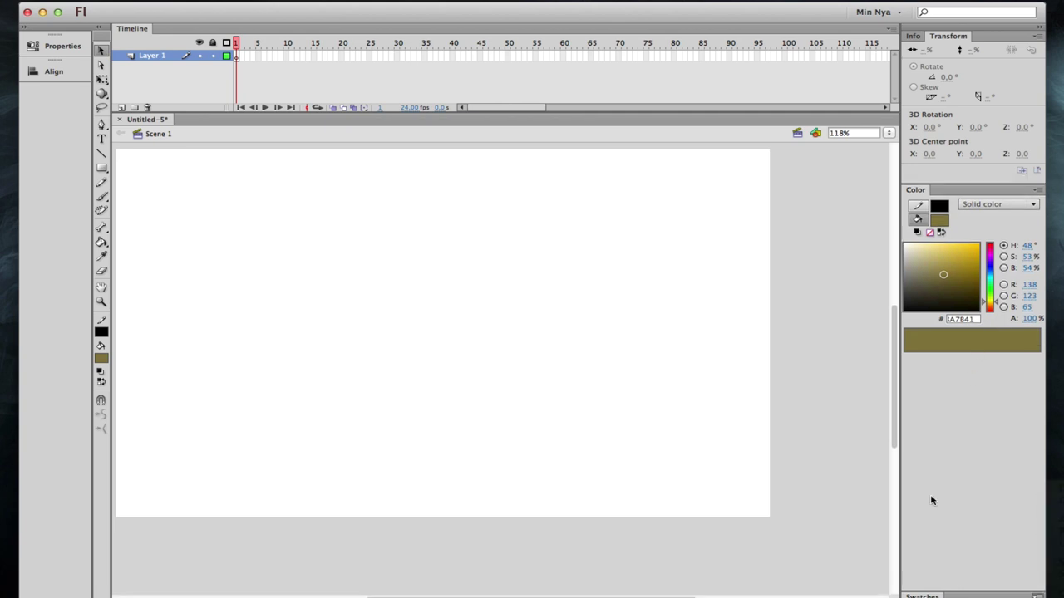
Switch to the other custom workspace and collapse its Color, Swatches and Project panels to a narrow icon-only dock
click(874, 12)
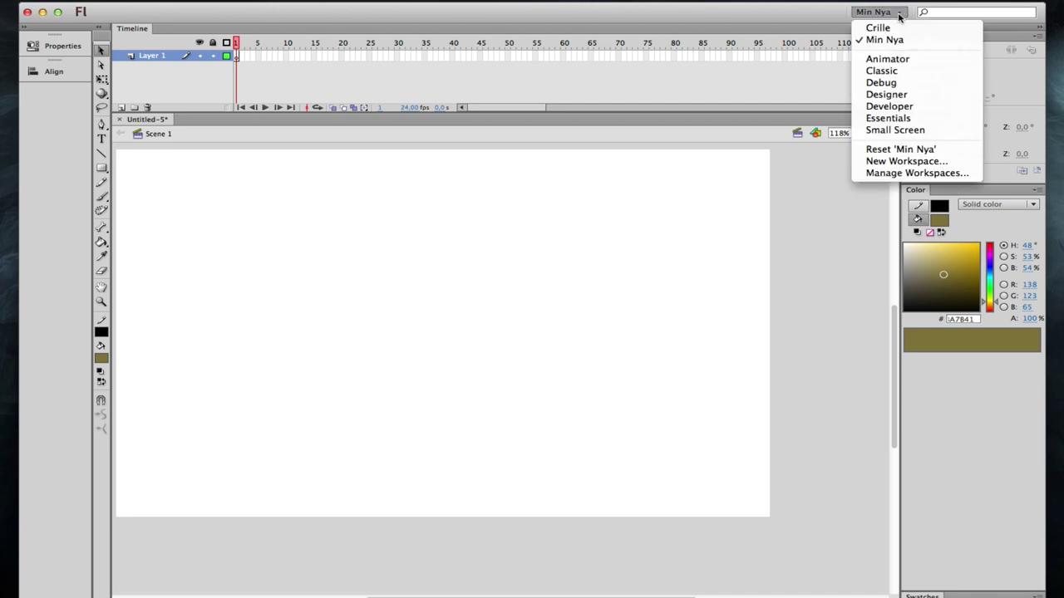
click(893, 28)
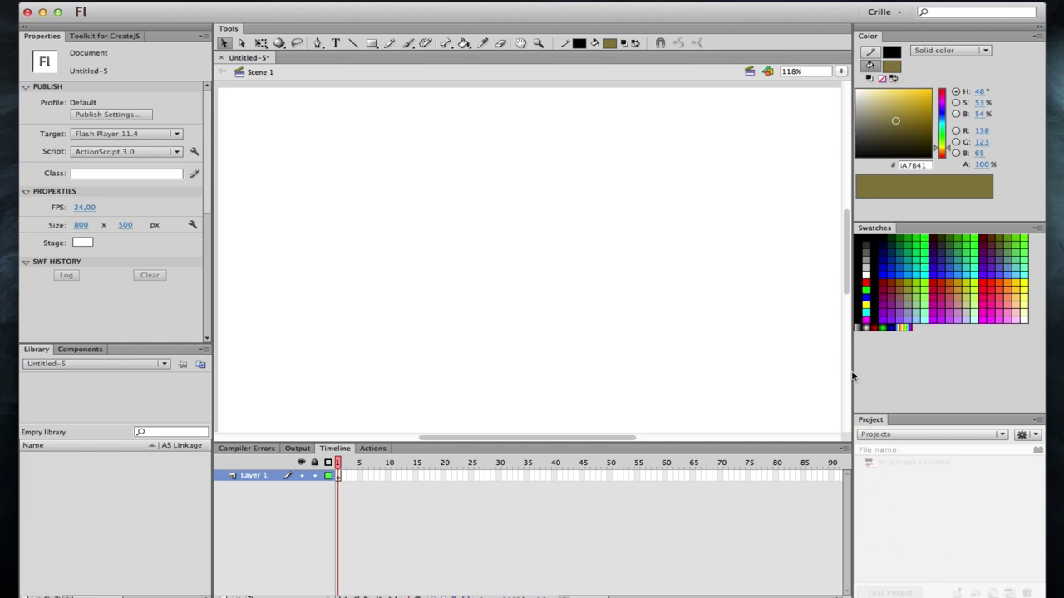
mouse_move(851, 373)
mouse_down()
mouse_move(529, 379)
mouse_move(890, 374)
mouse_move(839, 375)
mouse_up()
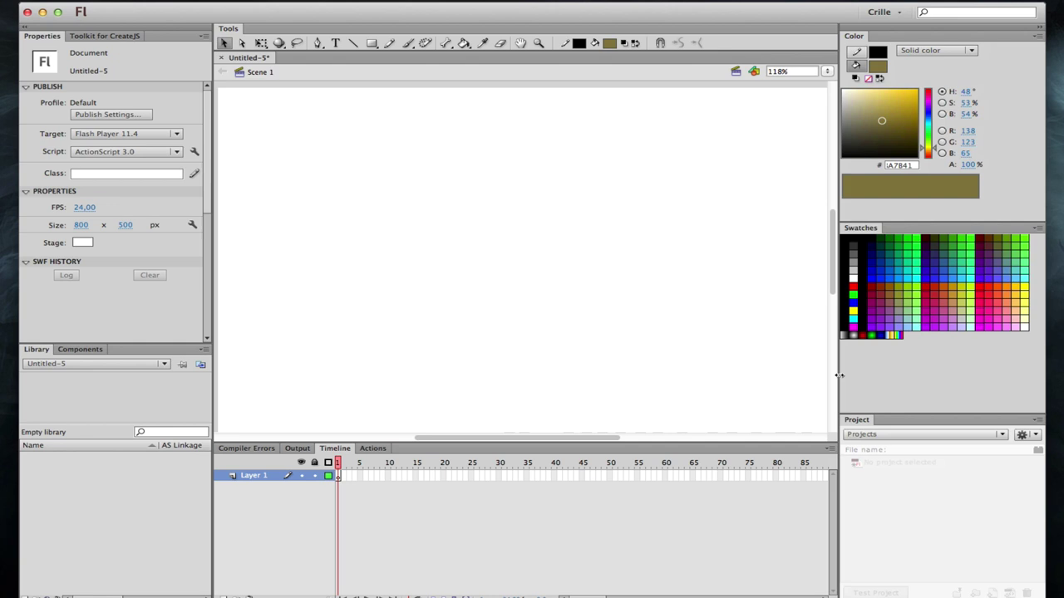
click(1042, 30)
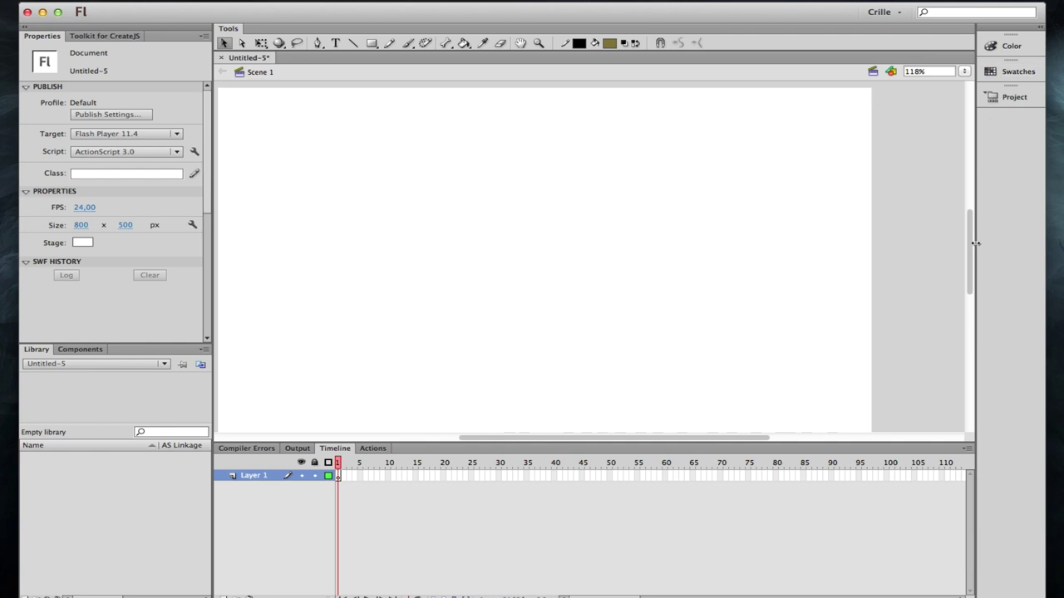
drag(975, 241, 1016, 242)
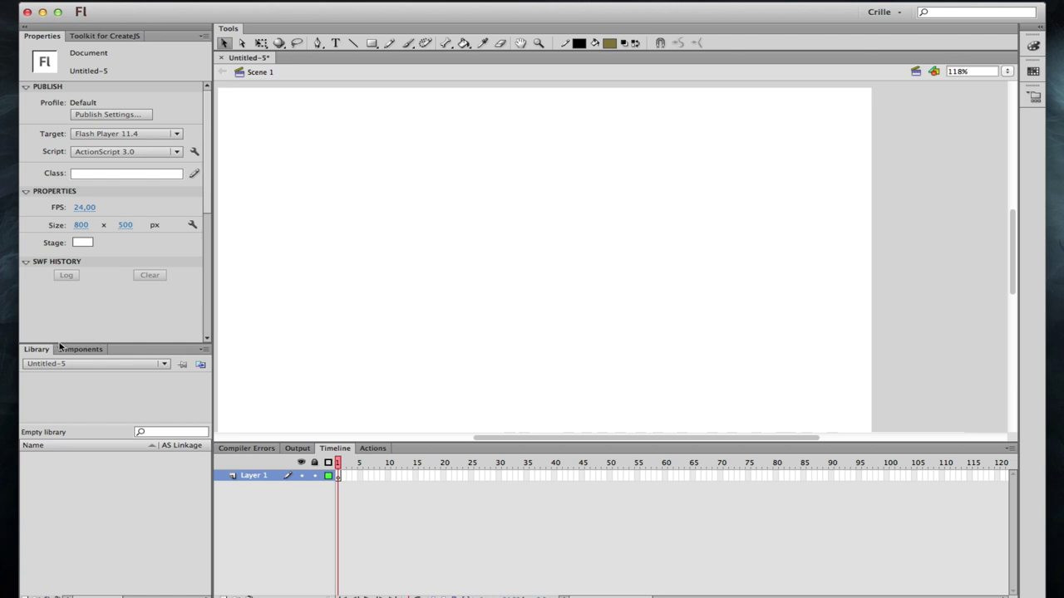
Move the Library panel from the Components group to beneath Project, and expand that icon dock
drag(37, 352, 832, 143)
click(1039, 27)
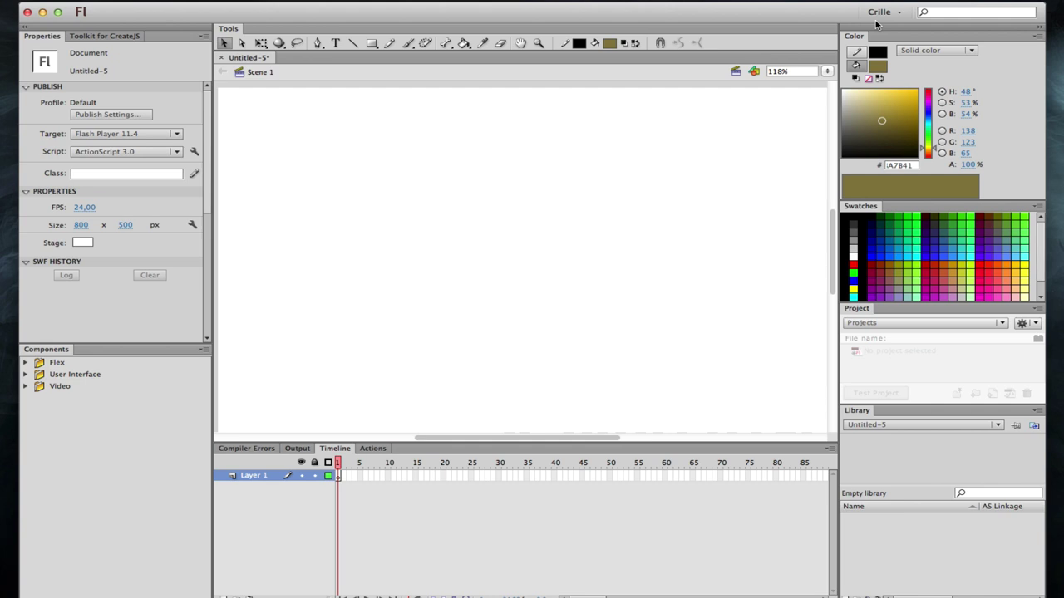
Reset the active custom workspace to its saved layout
click(902, 13)
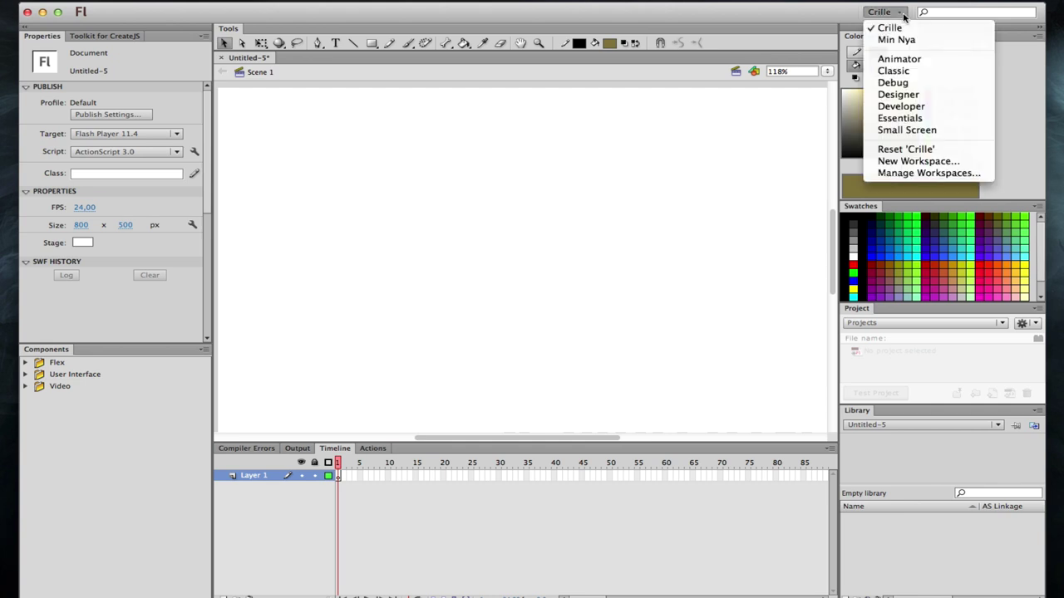
click(941, 150)
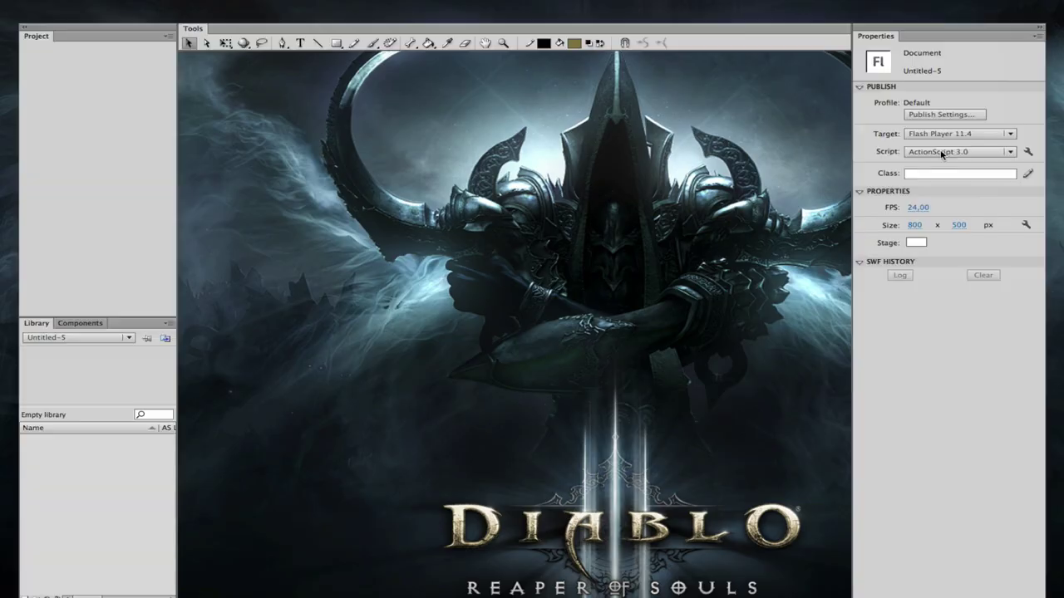